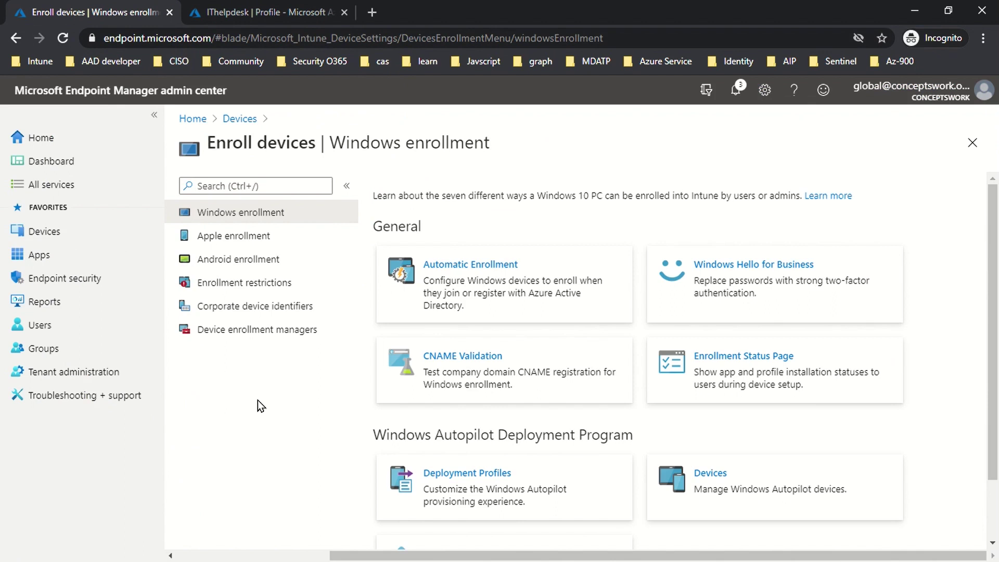
Step: Add the IT helpdesk account's e-mail as a new device enrollment manager
{"action": "left_click", "coordinate": [257, 333]}
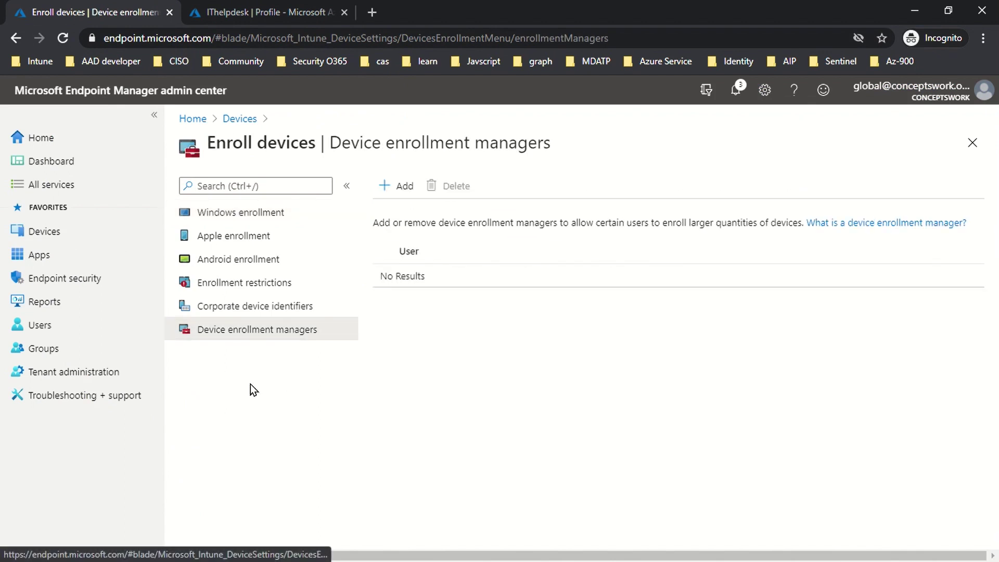
{"action": "left_click", "coordinate": [398, 193]}
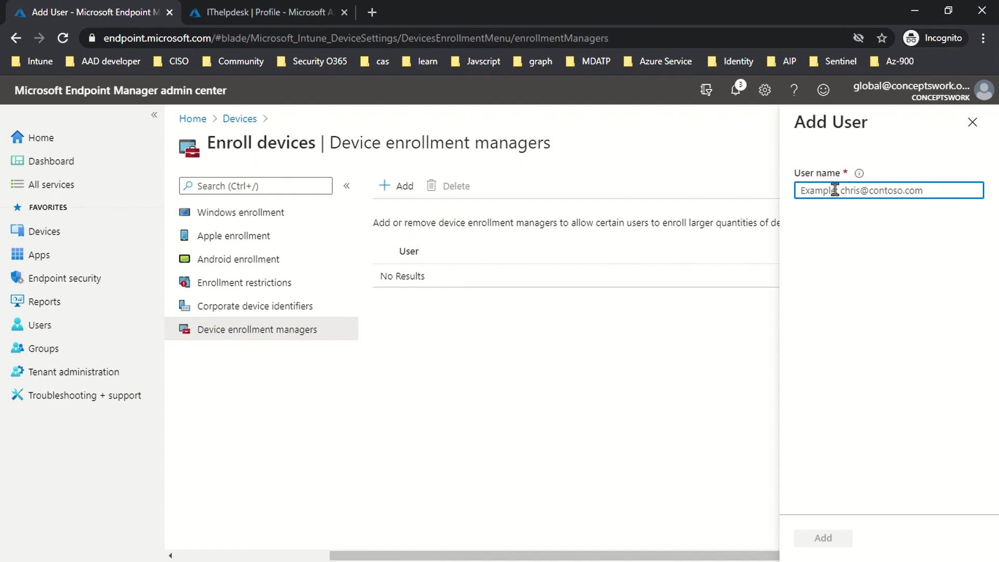
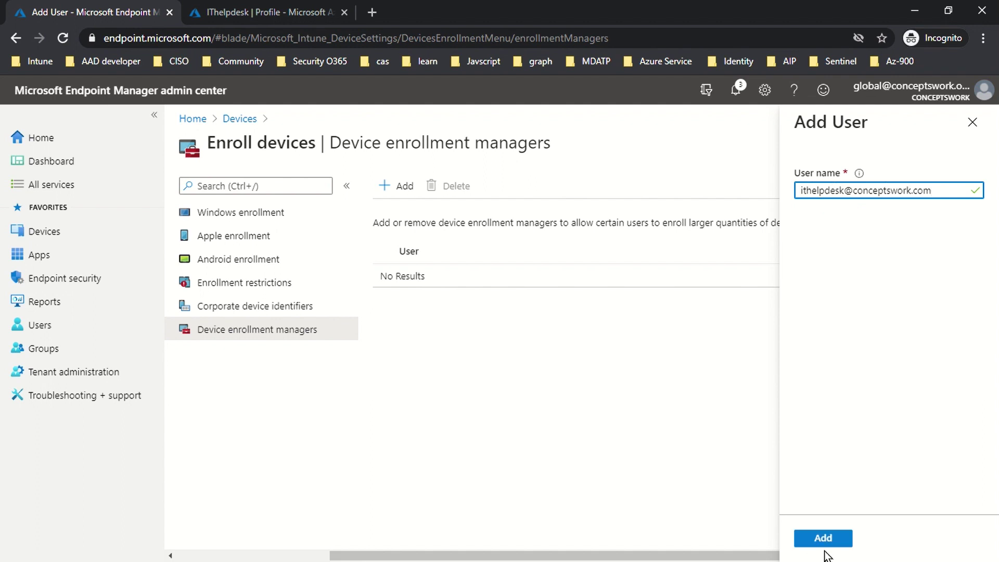
{"action": "left_click", "coordinate": [823, 541]}
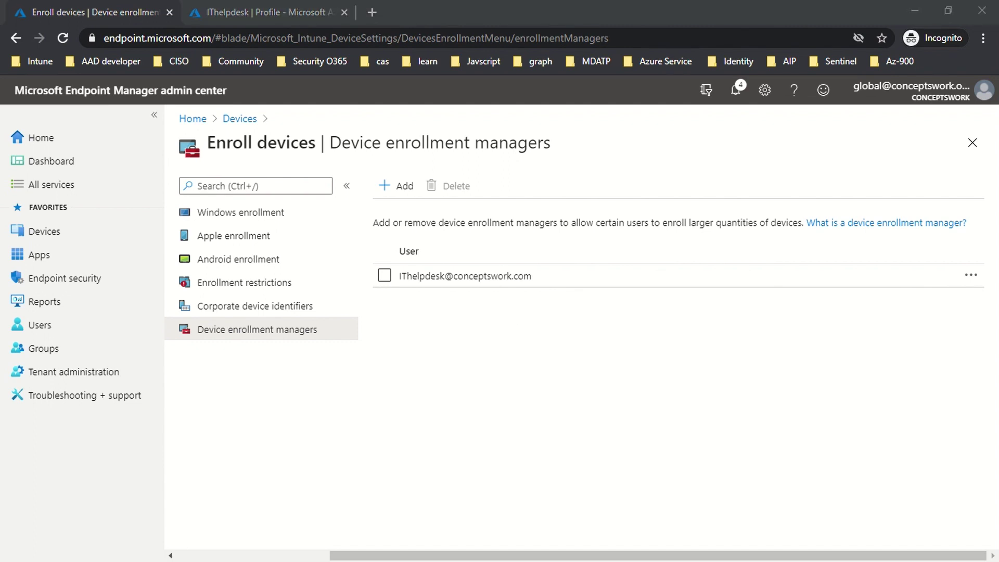
Step: Open the BlockPersonalDevice restriction's properties and highlight its License group assignment
{"action": "left_click", "coordinate": [453, 419]}
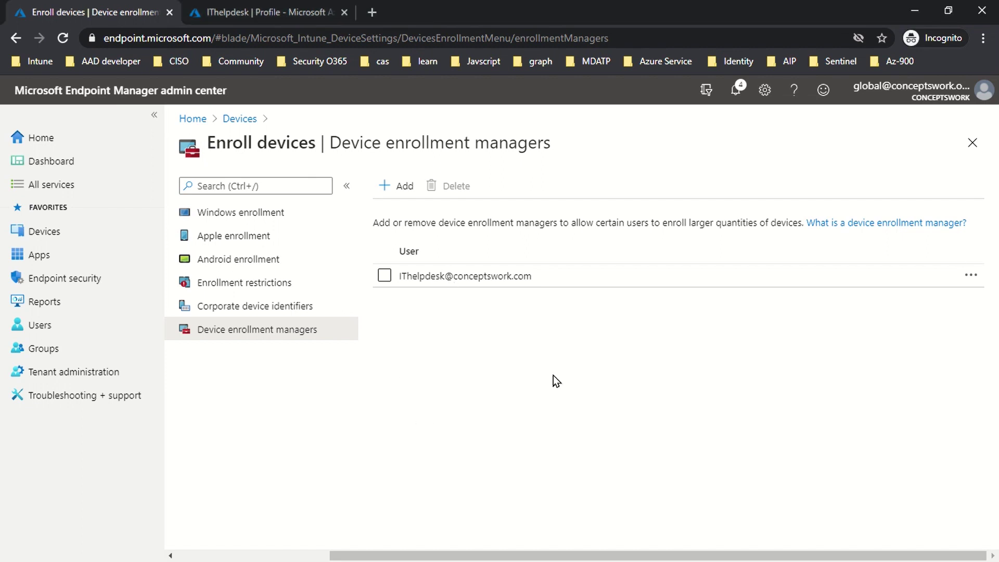
{"action": "left_click", "coordinate": [242, 283]}
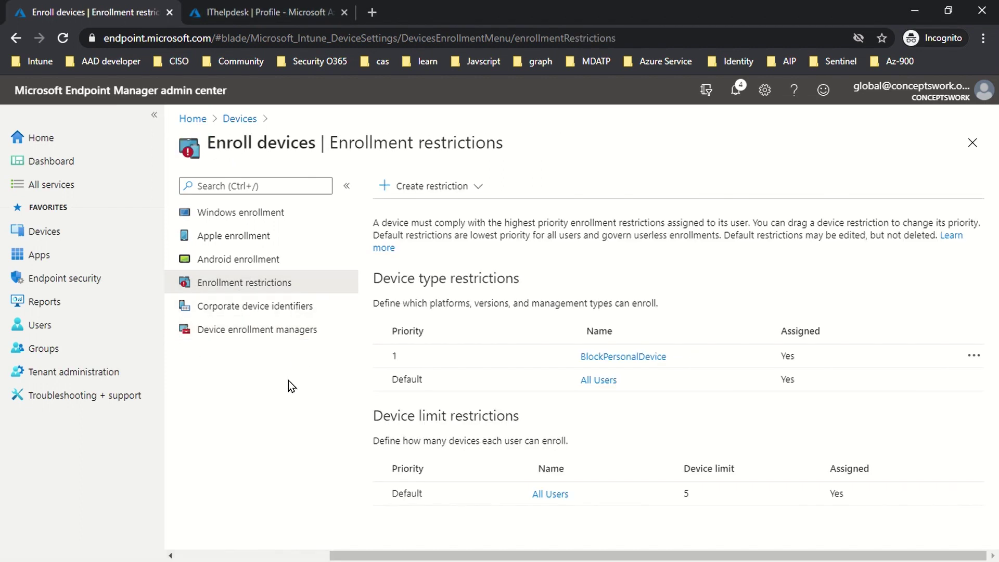
{"action": "left_click", "coordinate": [634, 358]}
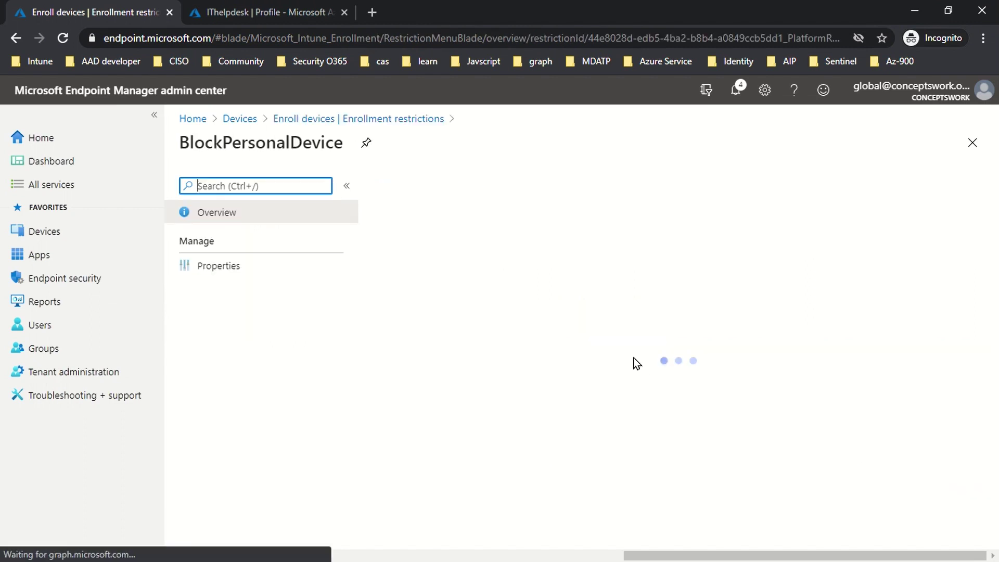
{"action": "left_click", "coordinate": [219, 266]}
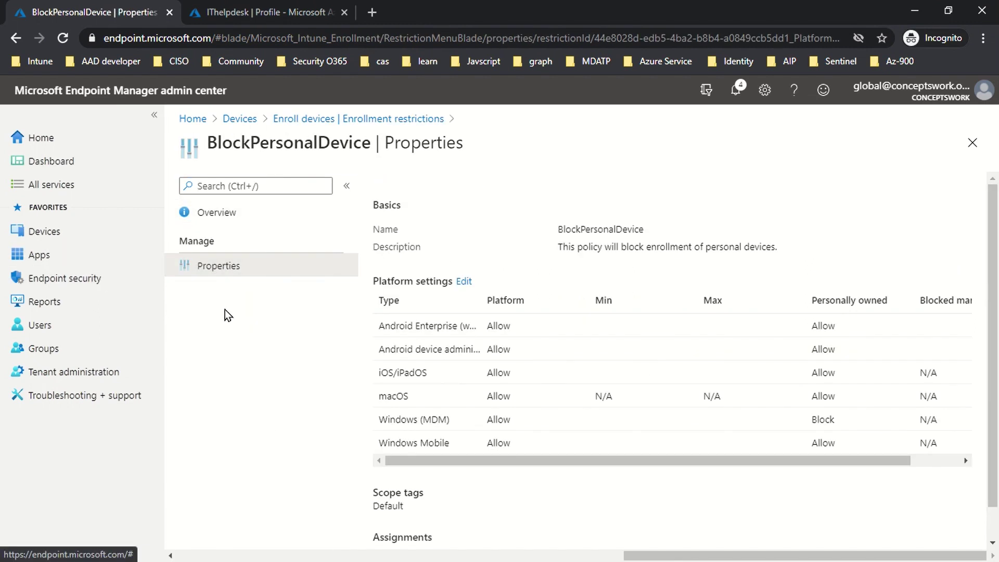
{"action": "scroll", "coordinate": [717, 305], "scroll_direction": "down", "scroll_amount": 1}
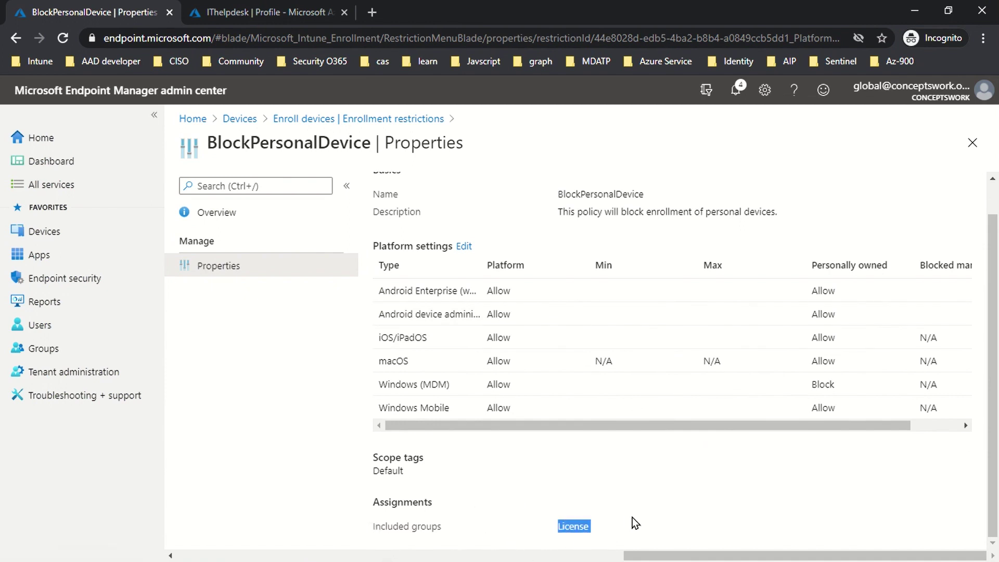
{"action": "left_click_drag", "start_coordinate": [524, 530], "coordinate": [619, 531]}
Step: Verify the helpdesk user is listed in License group members, then return to BlockPersonalDevice properties
{"action": "left_click", "coordinate": [252, 6]}
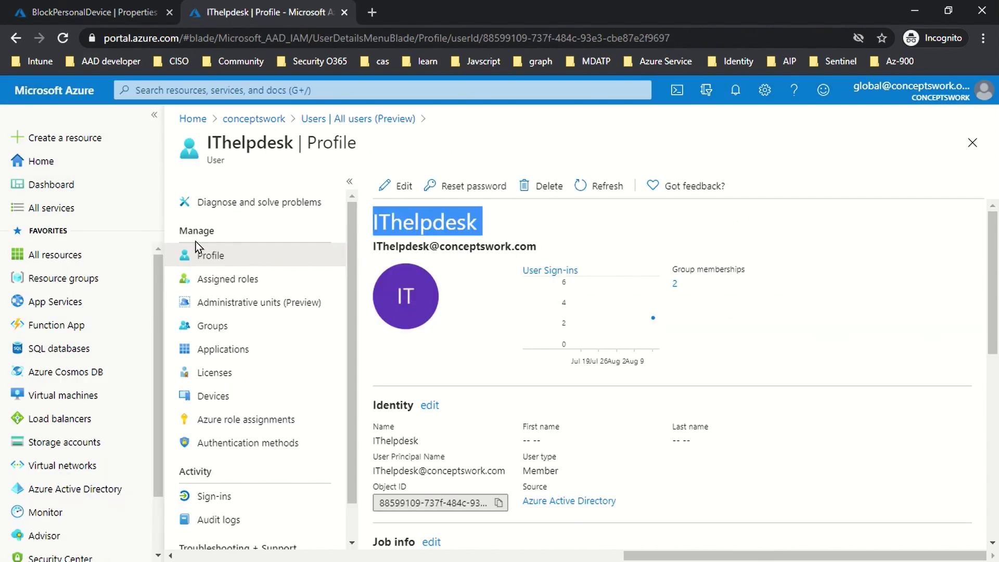
{"action": "left_click", "coordinate": [213, 327]}
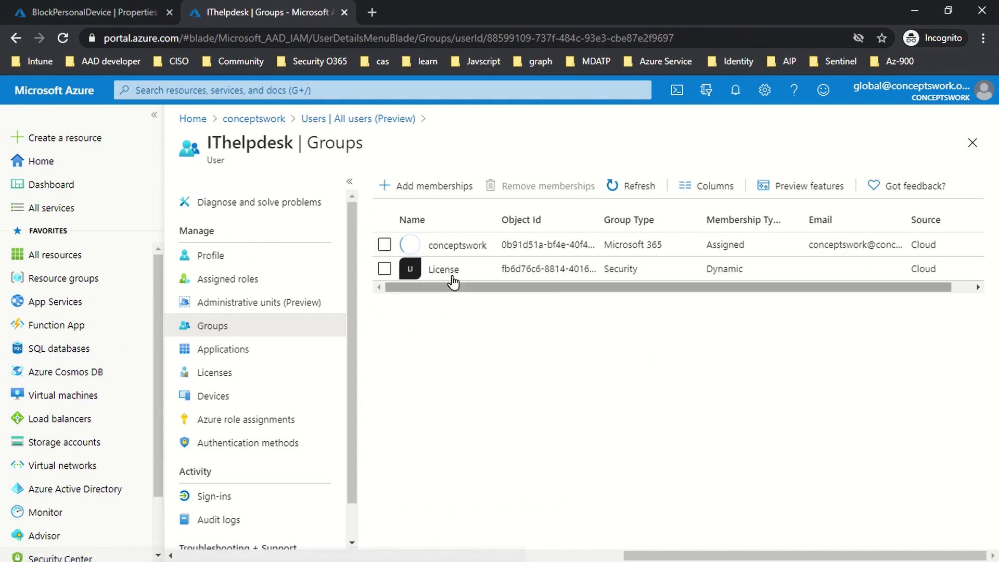
{"action": "left_click", "coordinate": [444, 267]}
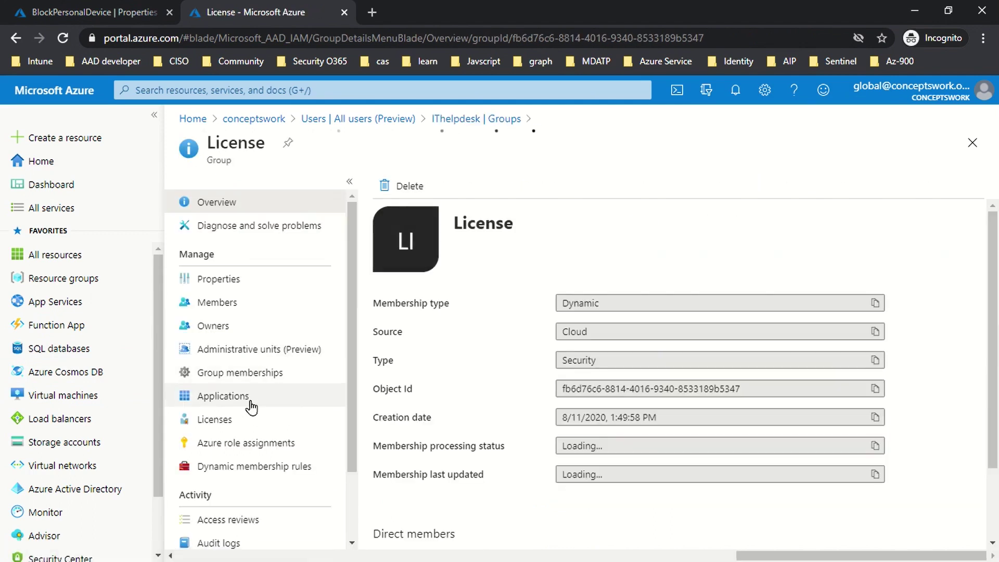
{"action": "left_click", "coordinate": [244, 305]}
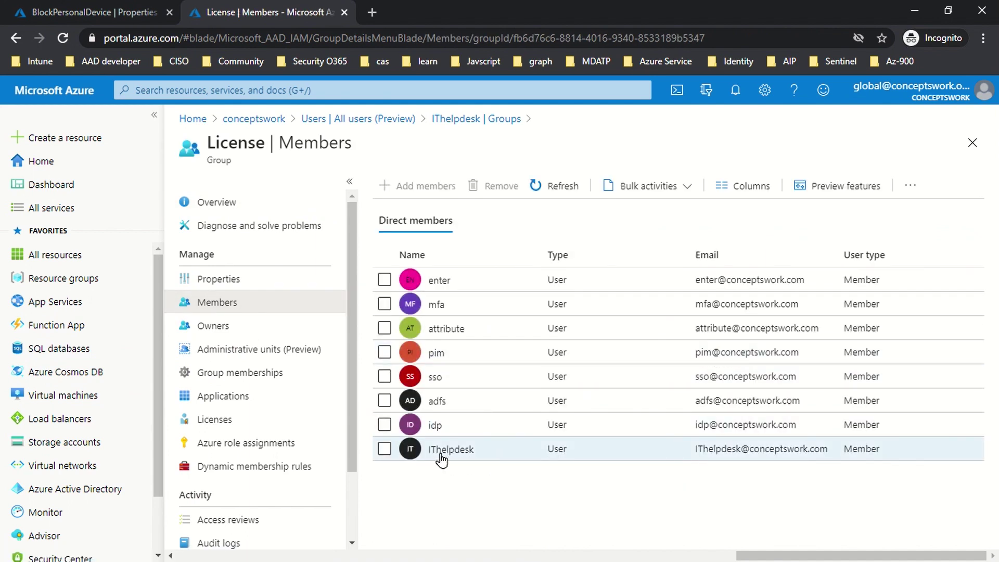
{"action": "left_click_drag", "start_coordinate": [427, 452], "coordinate": [891, 456]}
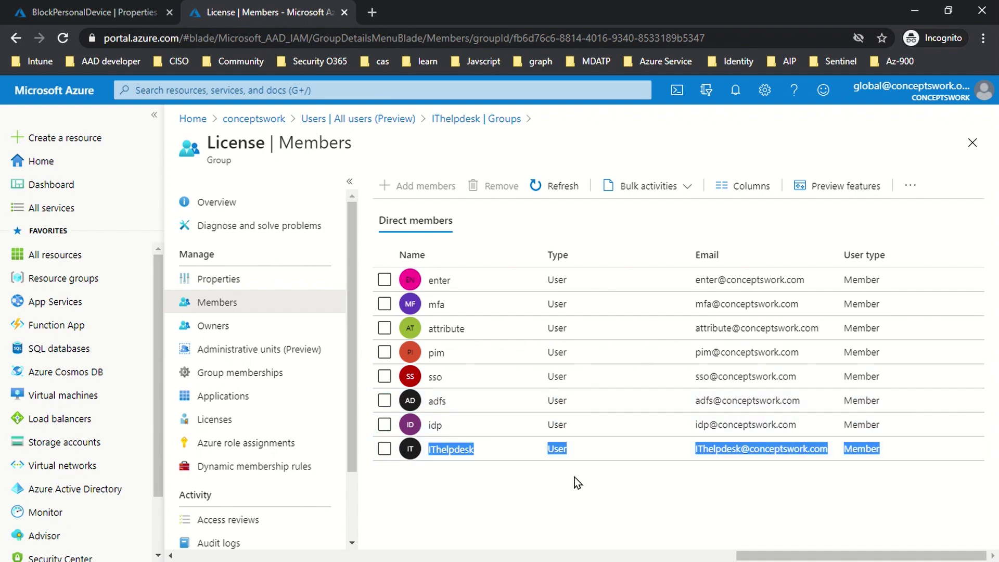
{"action": "left_click", "coordinate": [47, 2]}
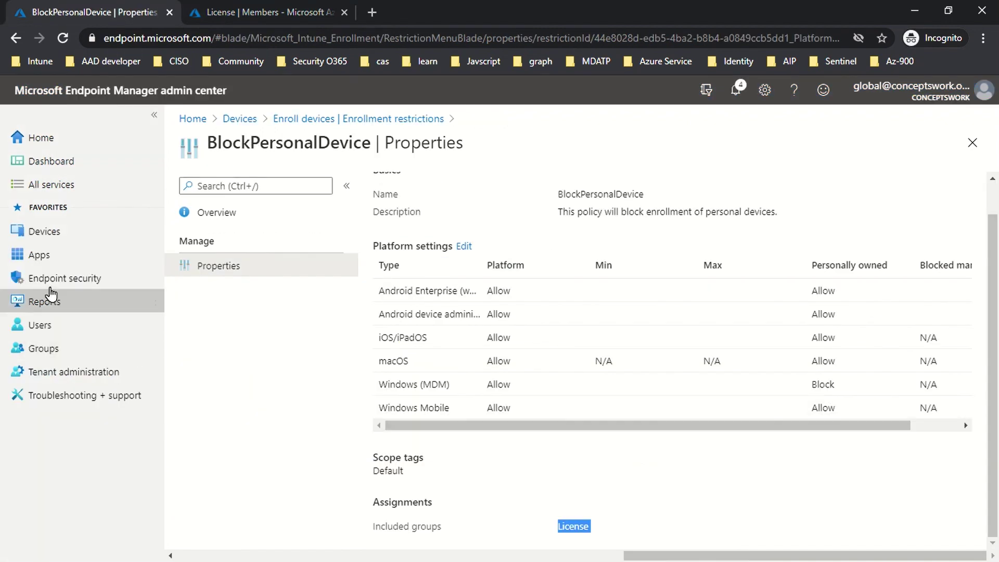
Step: Show the Device enrollment managers list under Devices > Enroll devices
{"action": "left_click", "coordinate": [71, 236]}
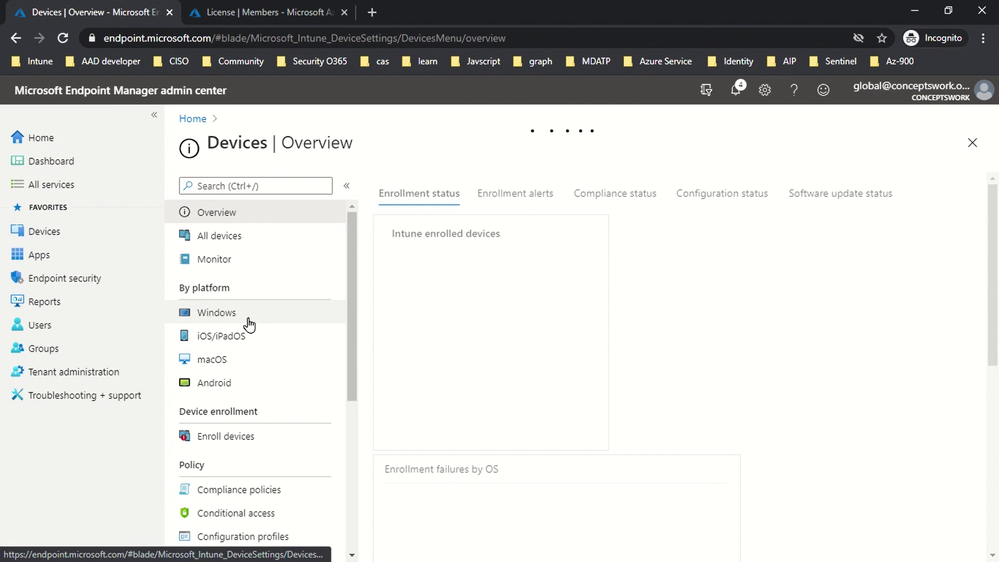
{"action": "left_click", "coordinate": [239, 440]}
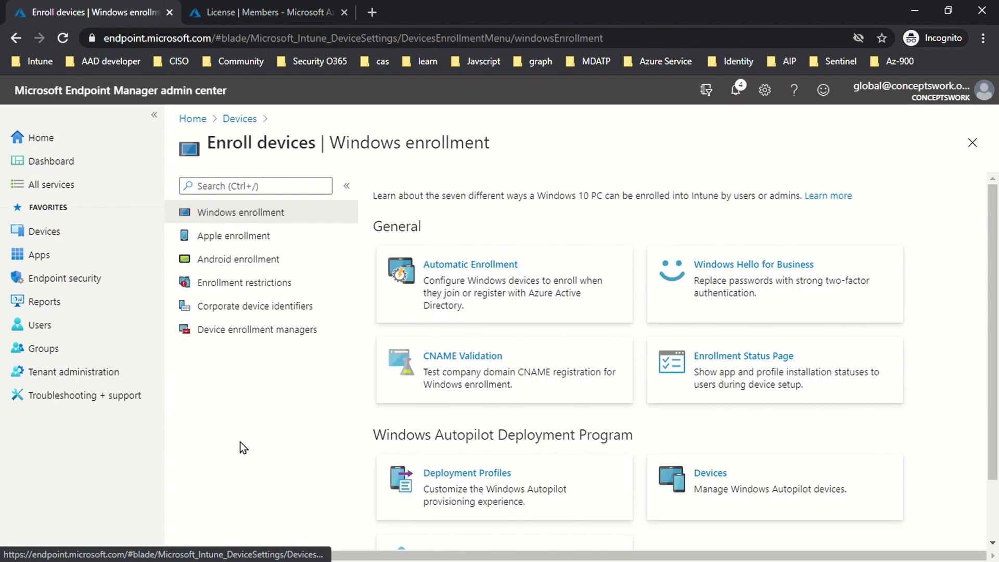
{"action": "left_click", "coordinate": [240, 339]}
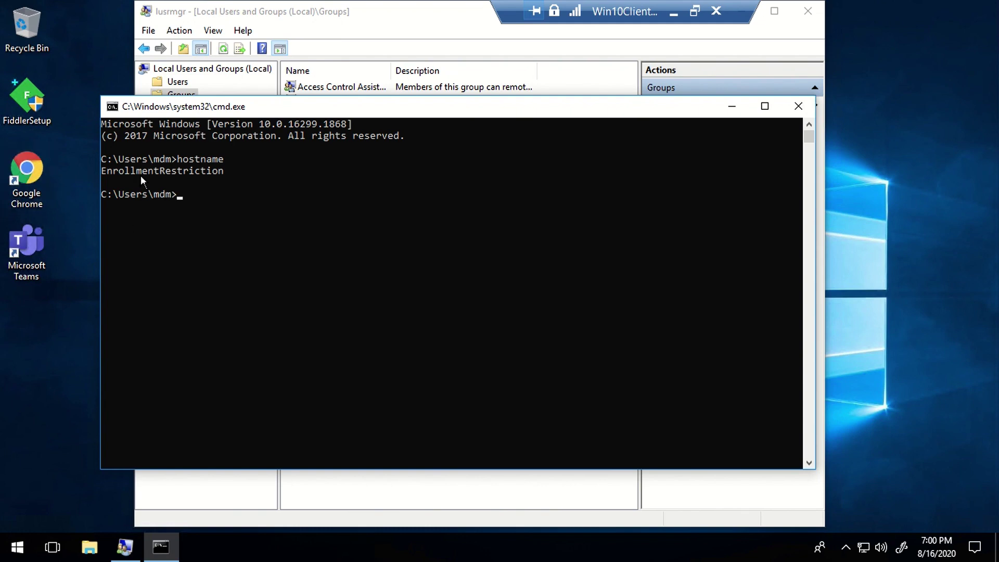
Step: Highlight the EnrollmentRestriction host name in the Command Prompt output
{"action": "left_click_drag", "start_coordinate": [120, 170], "coordinate": [217, 173]}
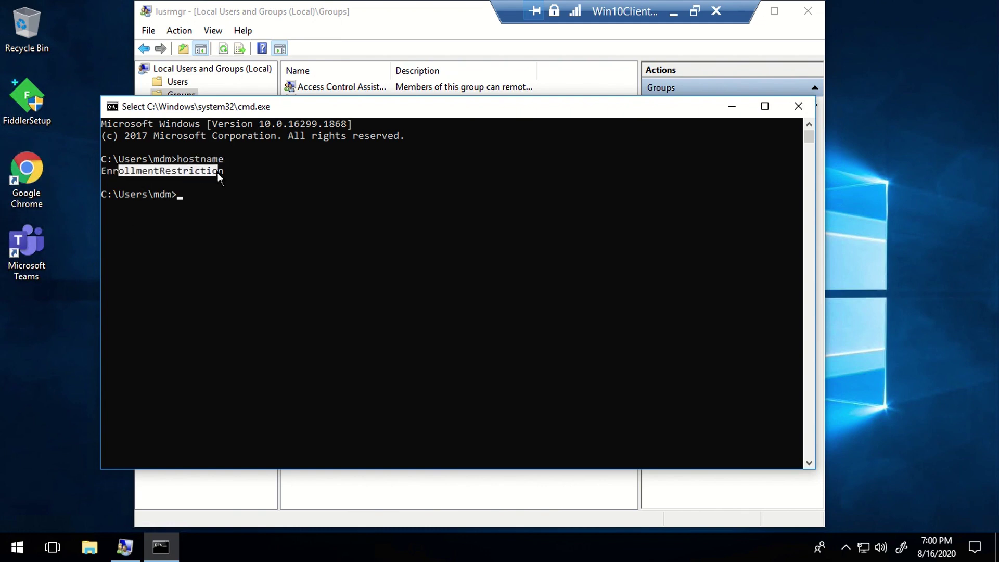
{"action": "left_click", "coordinate": [278, 223]}
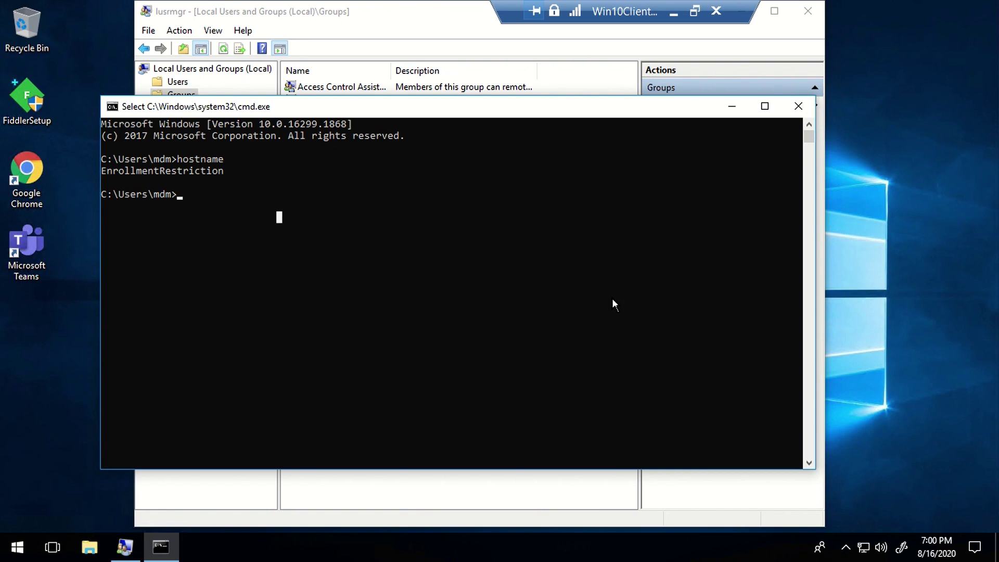
{"action": "left_click", "coordinate": [10, 547]}
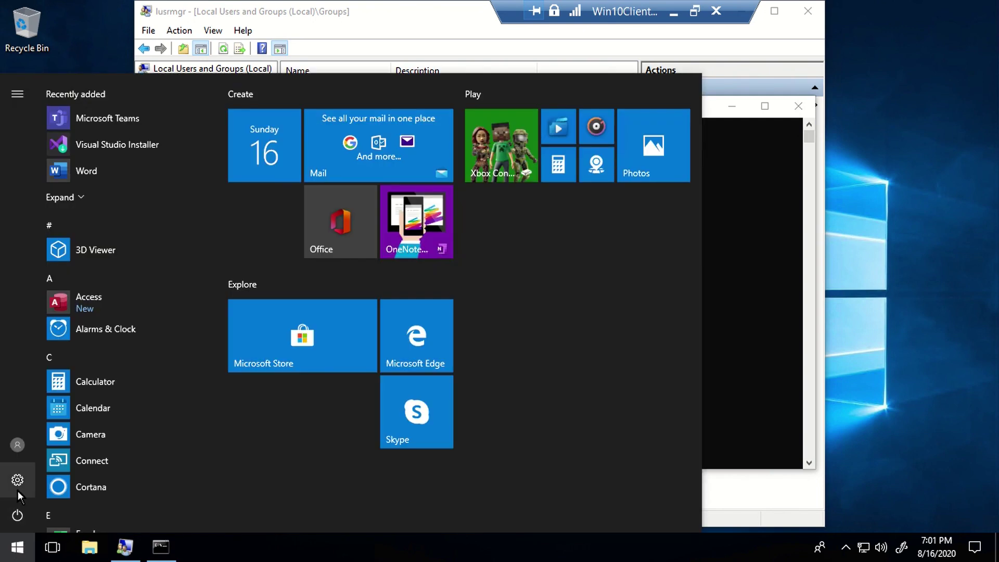
Step: Start connecting a work or school account under Settings > Accounts > Access work or school
{"action": "left_click", "coordinate": [17, 480]}
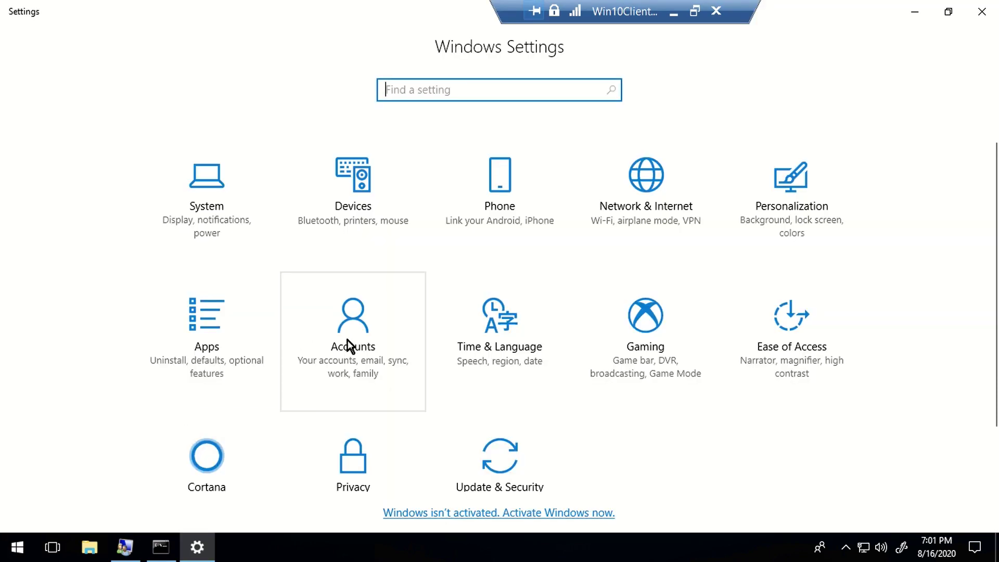
{"action": "left_click", "coordinate": [350, 346]}
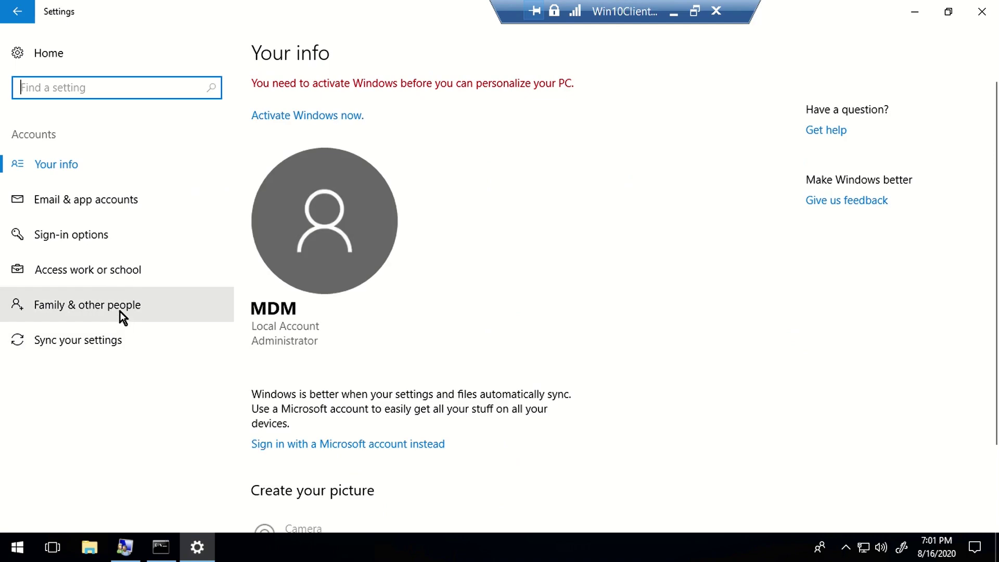
{"action": "left_click", "coordinate": [96, 278]}
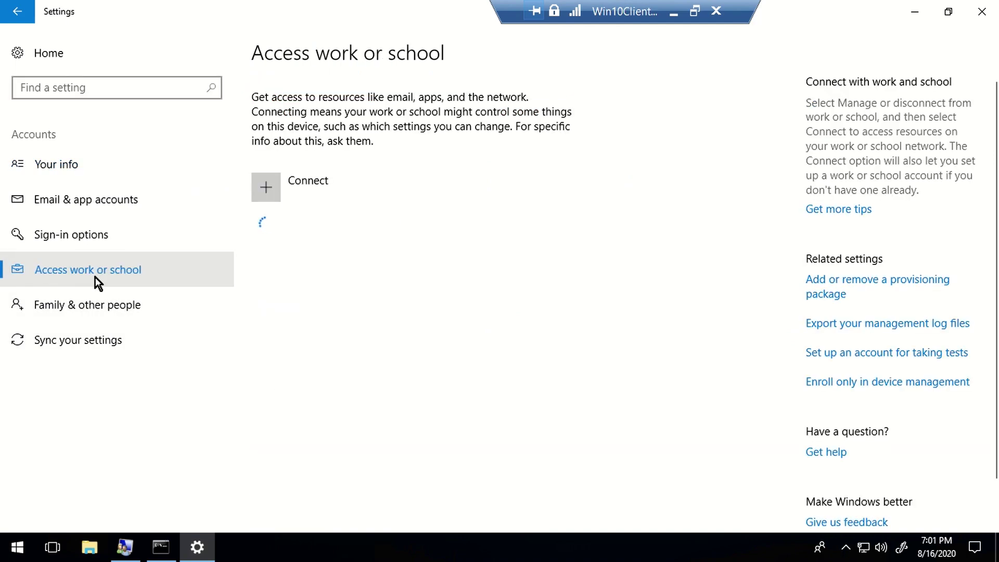
{"action": "left_click", "coordinate": [322, 195]}
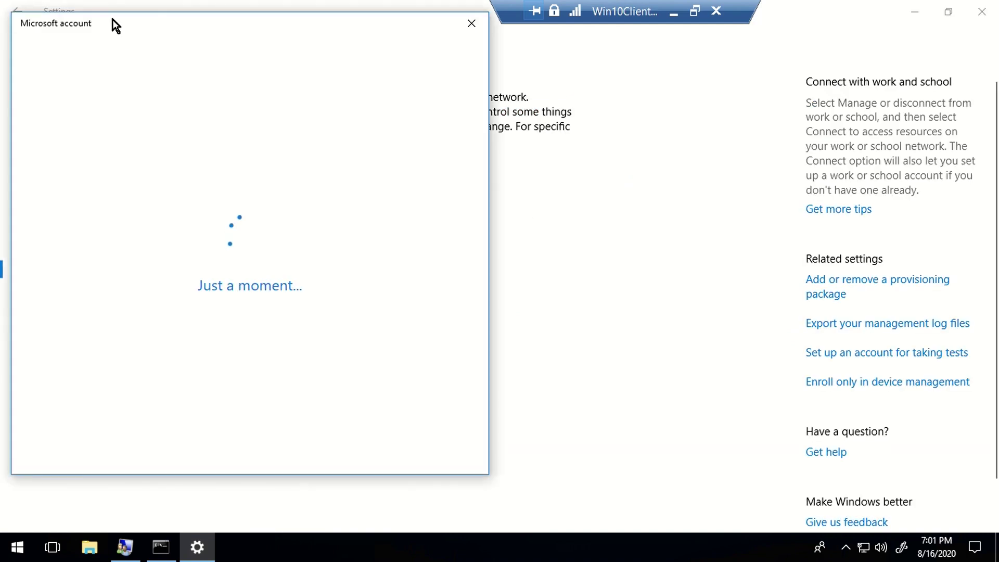
{"action": "left_click_drag", "start_coordinate": [112, 21], "coordinate": [223, 48]}
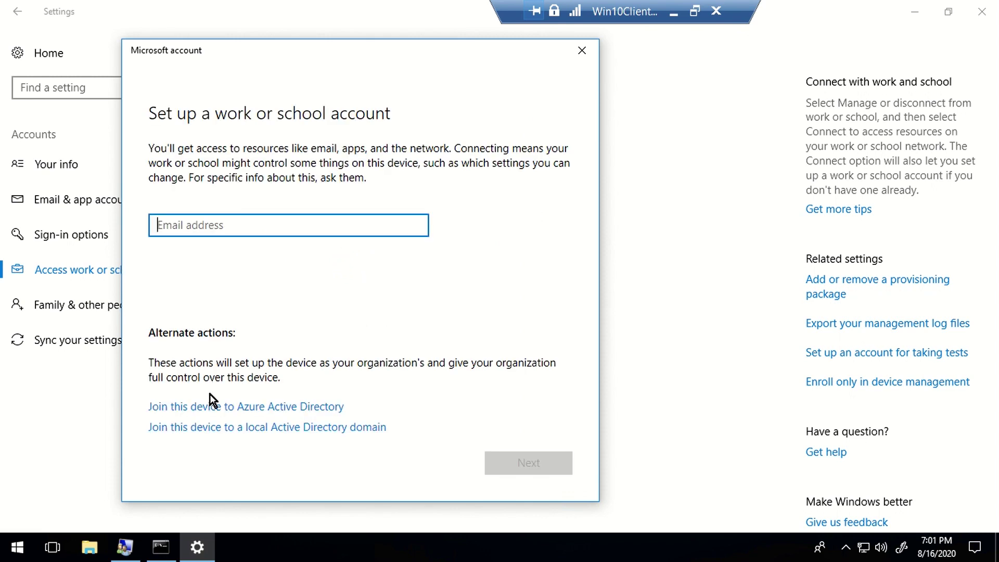
Step: Choose Join this device to Azure Active Directory and sign in with the helpdesk work account
{"action": "left_click", "coordinate": [244, 407]}
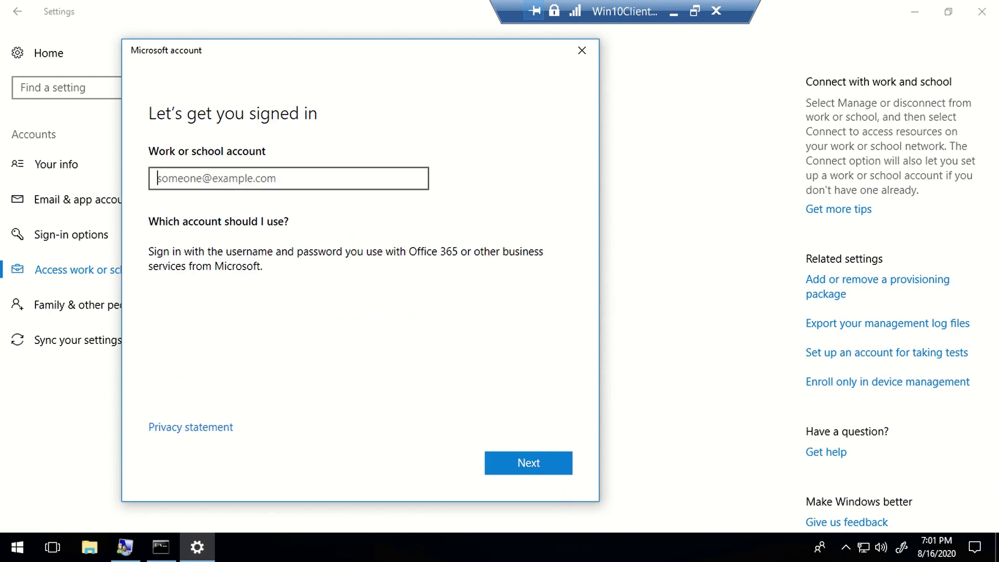
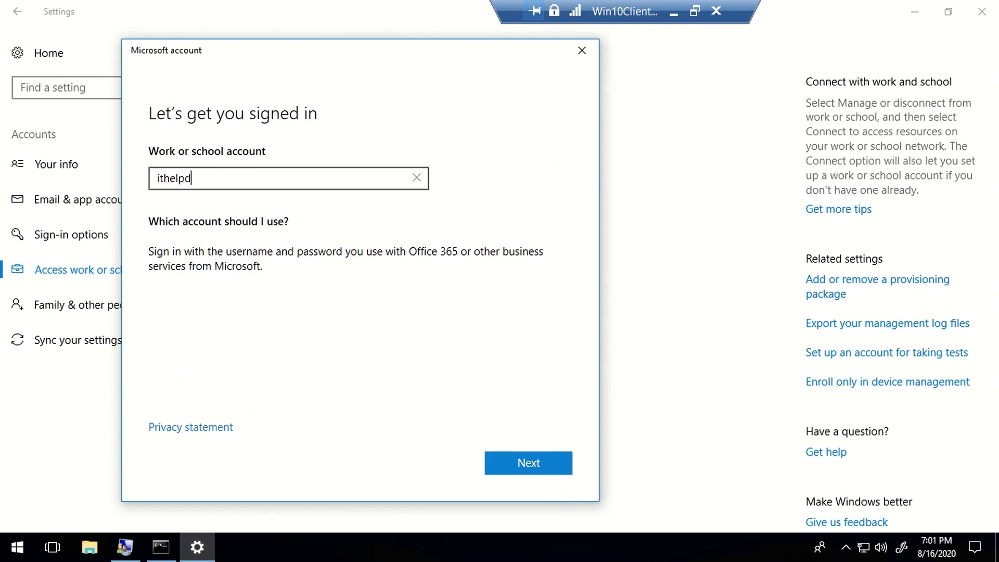
{"action": "key", "text": "Return"}
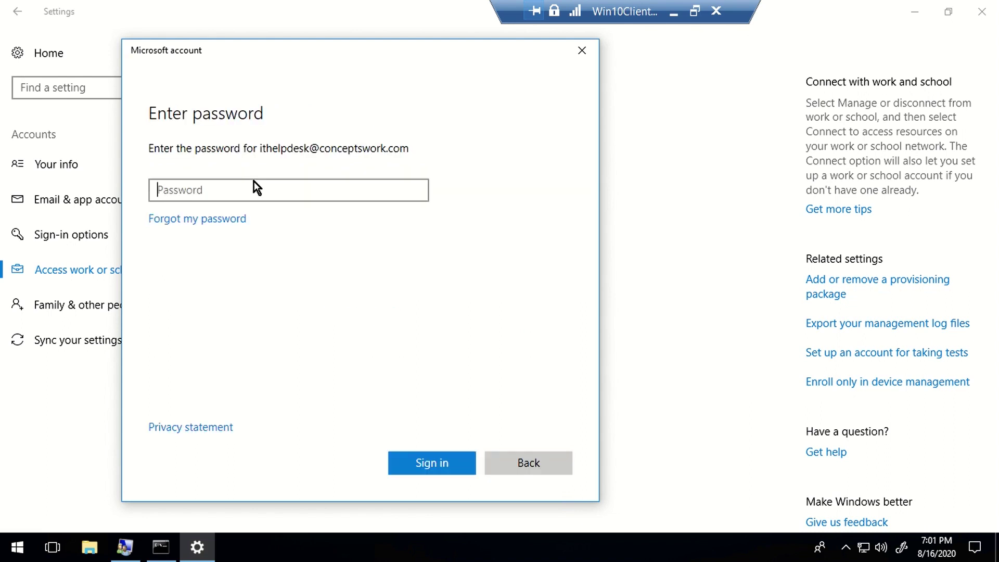
{"action": "type", "text": "Pa$$w0rd"}
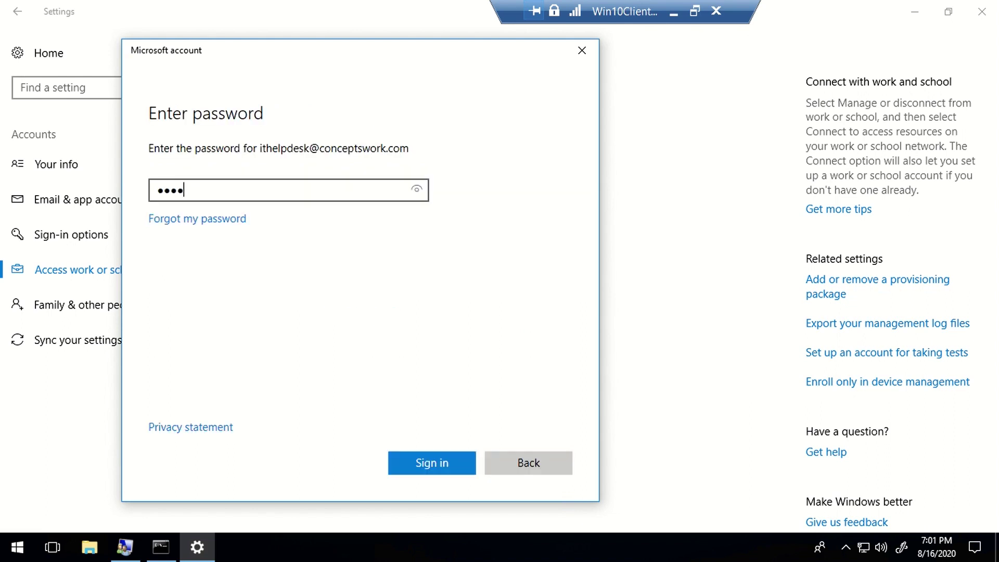
{"action": "key", "text": "Return"}
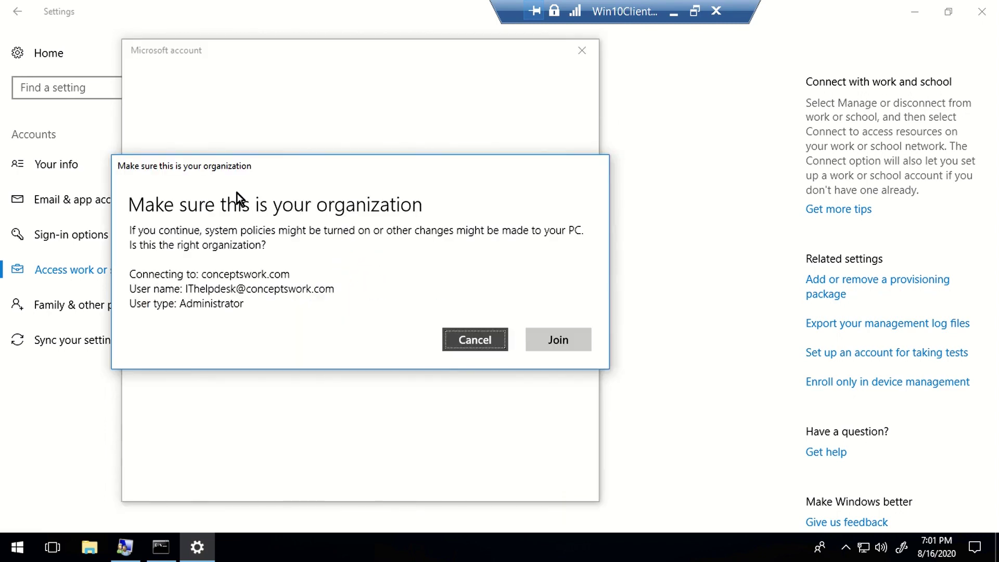
Step: Confirm joining the conceptswork.com organization
{"action": "left_click", "coordinate": [552, 346]}
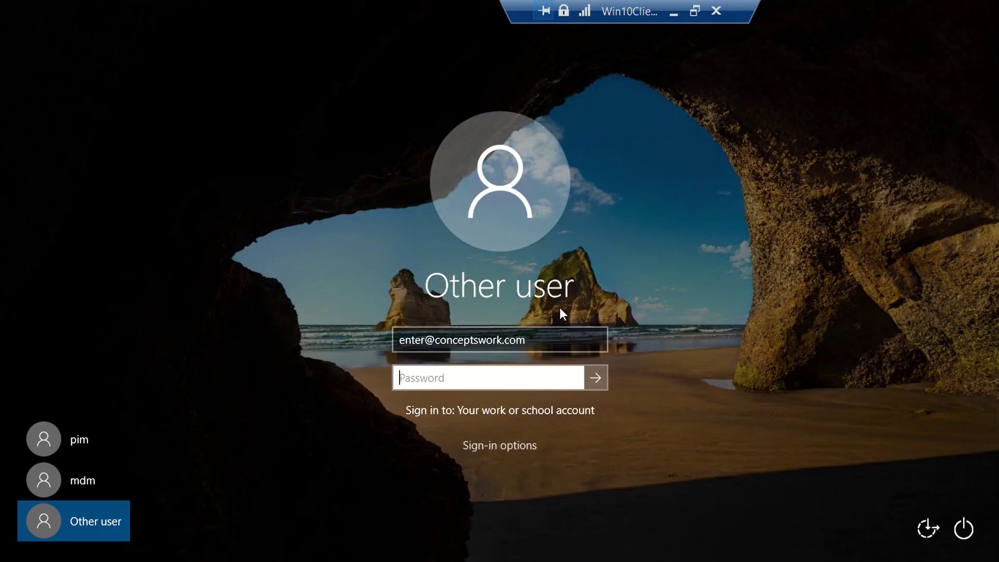
Step: Enter the password for the prefilled work account; sign-in is refused for missing Remote Desktop rights
{"action": "left_click", "coordinate": [561, 340]}
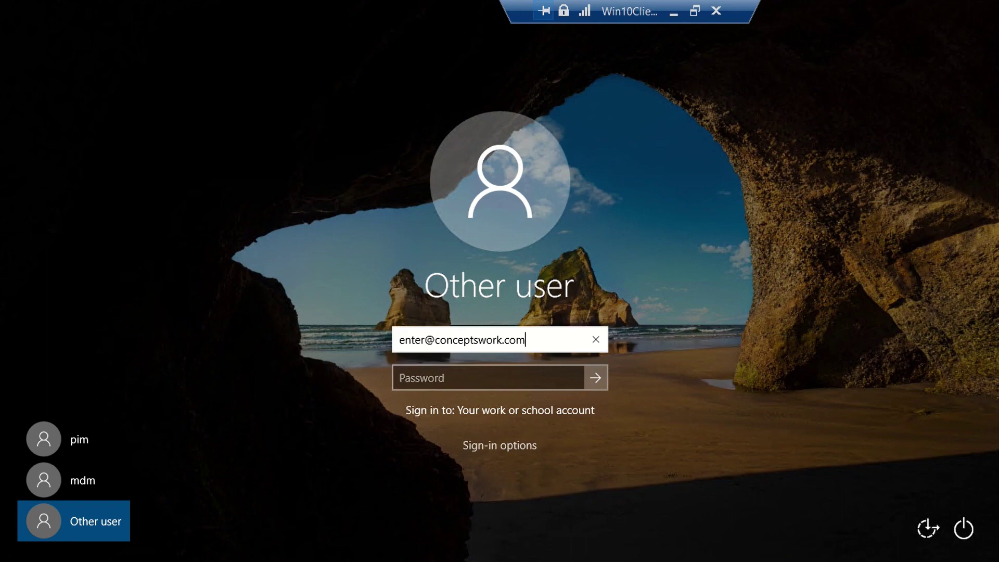
{"action": "key", "text": "ctrl+a"}
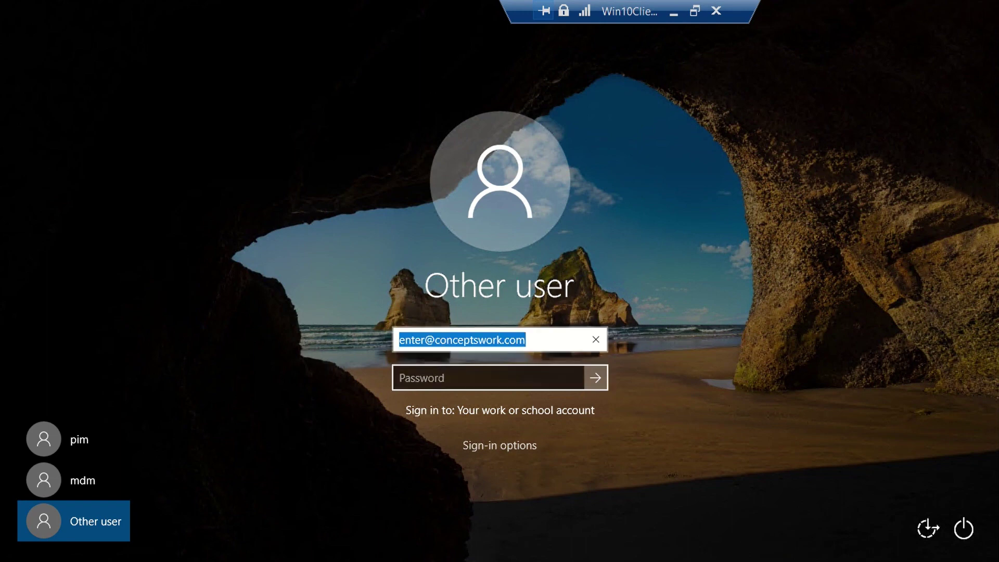
{"action": "key", "text": "Tab"}
{"action": "type", "text": "•••••••••"}
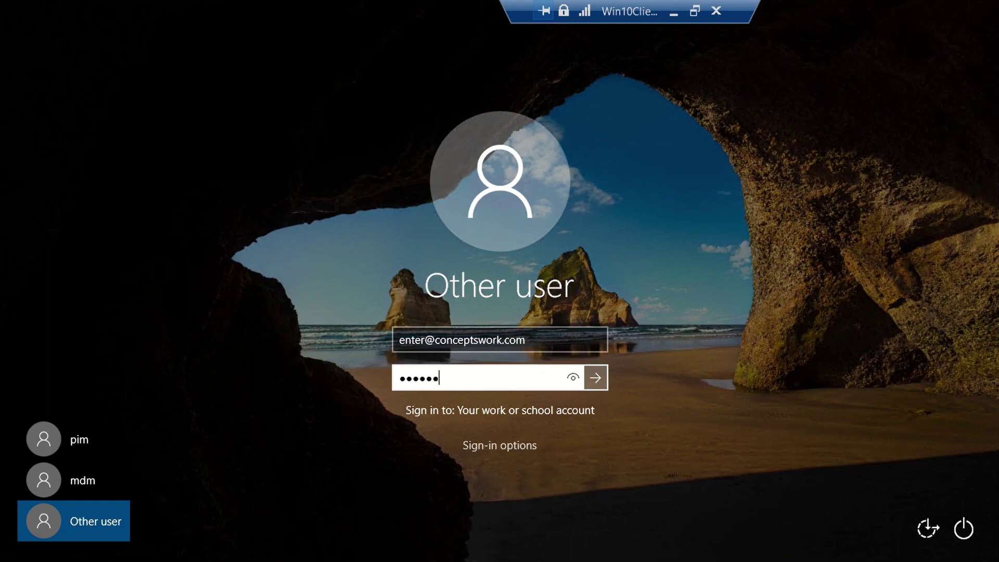
{"action": "key", "text": "Return"}
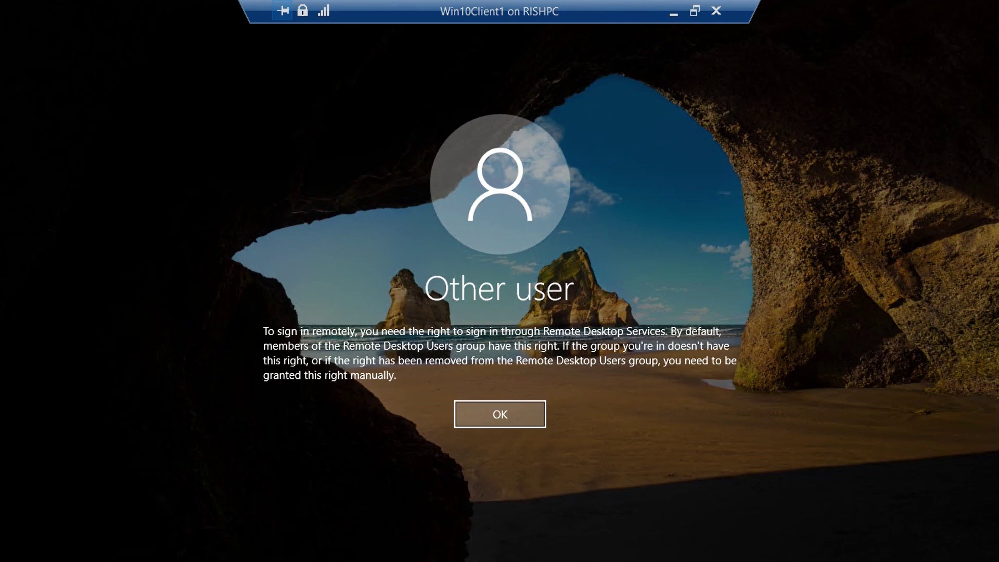
Step: Dismiss the error and sign in with the IT helpdesk work e-mail and its password
{"action": "left_click", "coordinate": [498, 415]}
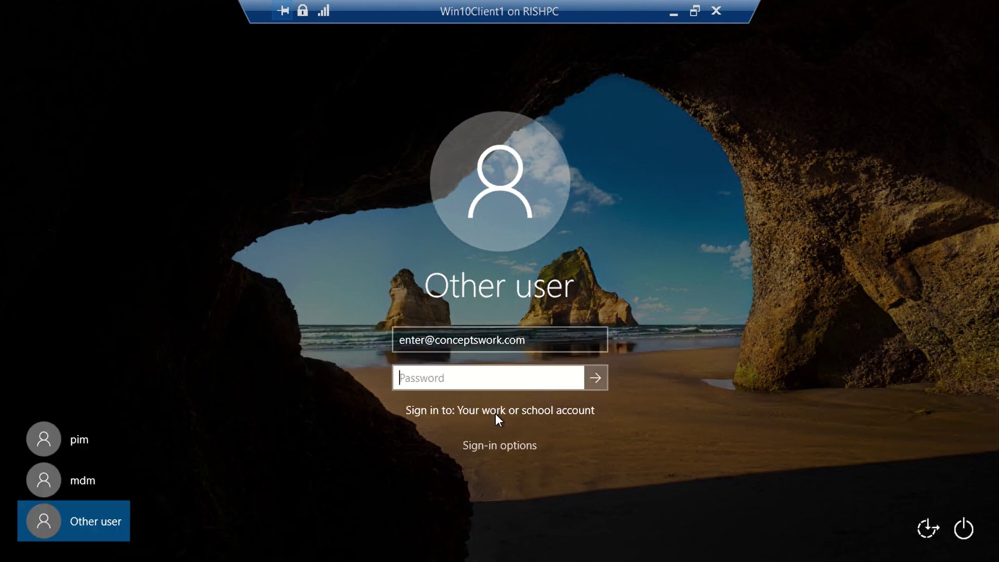
{"action": "left_click", "coordinate": [436, 344]}
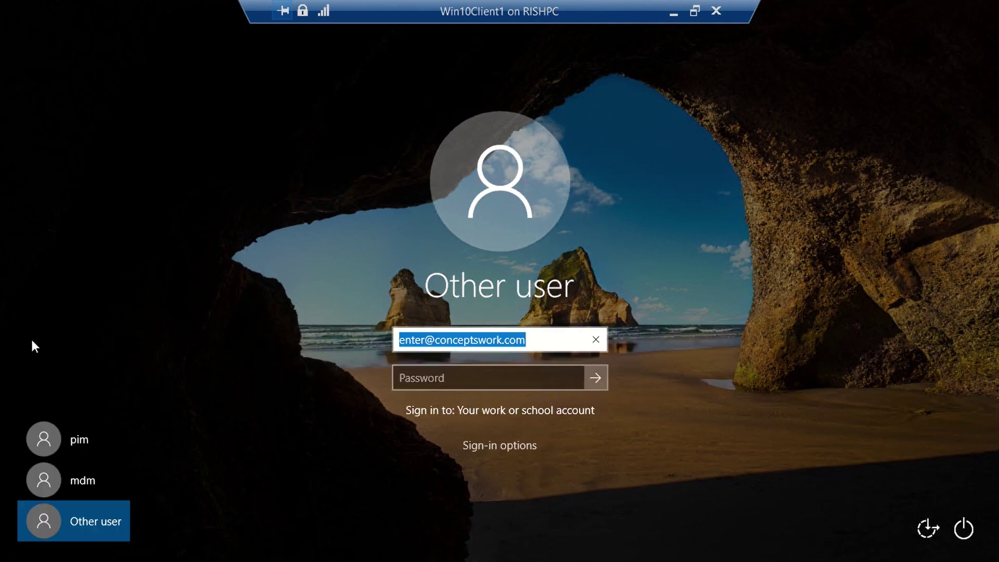
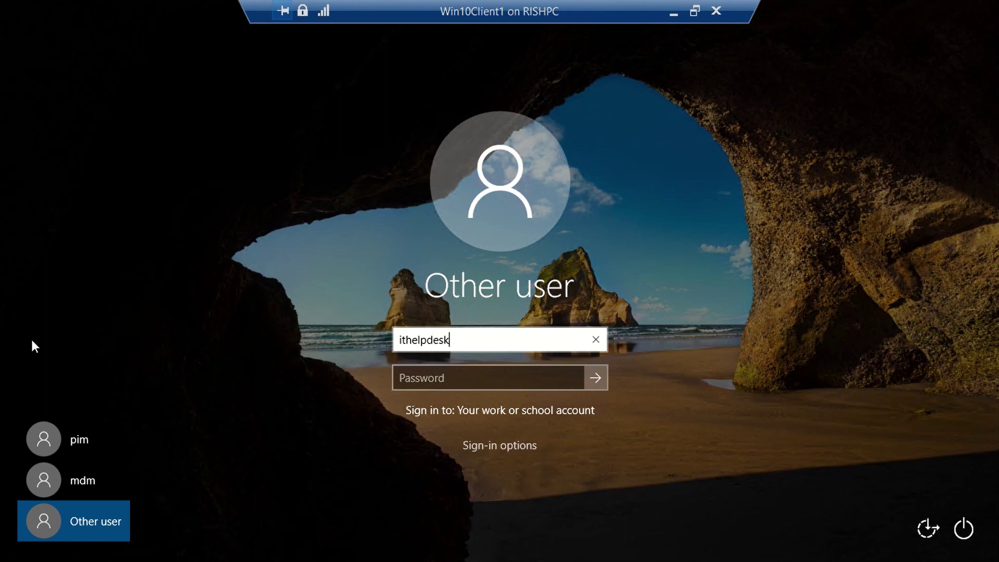
{"action": "key", "text": "Tab"}
{"action": "type", "text": "••••••••••"}
{"action": "key", "text": "Return"}
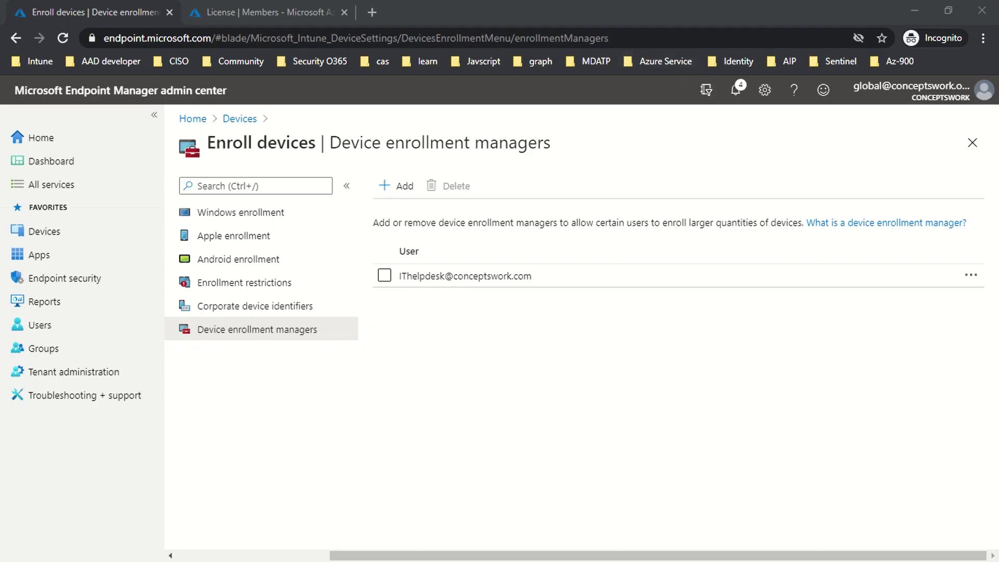
Step: List the Windows devices and highlight ENROLLMENTRESTR's Intune management and Corporate ownership values
{"action": "left_click", "coordinate": [50, 238]}
{"action": "left_click", "coordinate": [238, 314]}
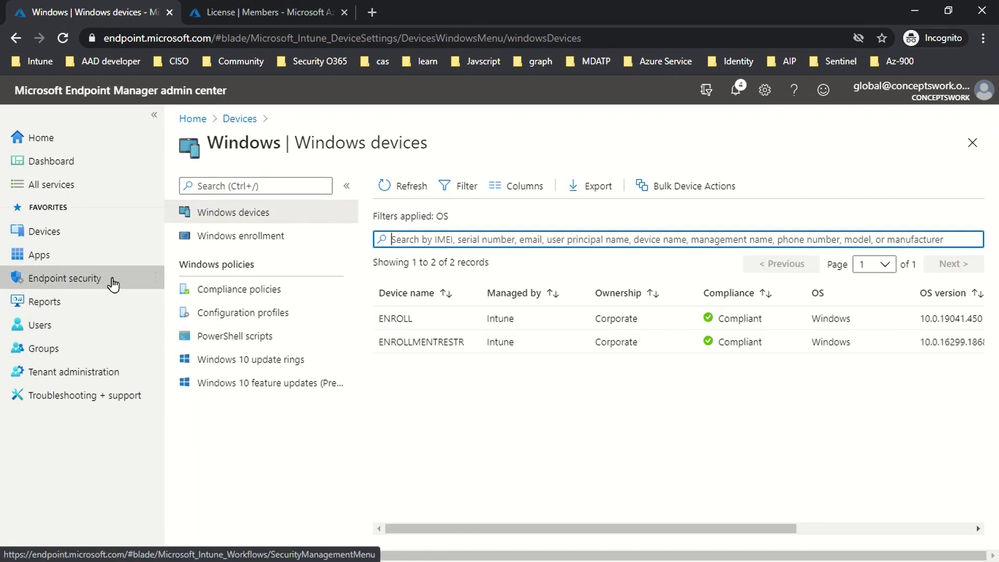
{"action": "left_click_drag", "start_coordinate": [473, 341], "coordinate": [667, 339]}
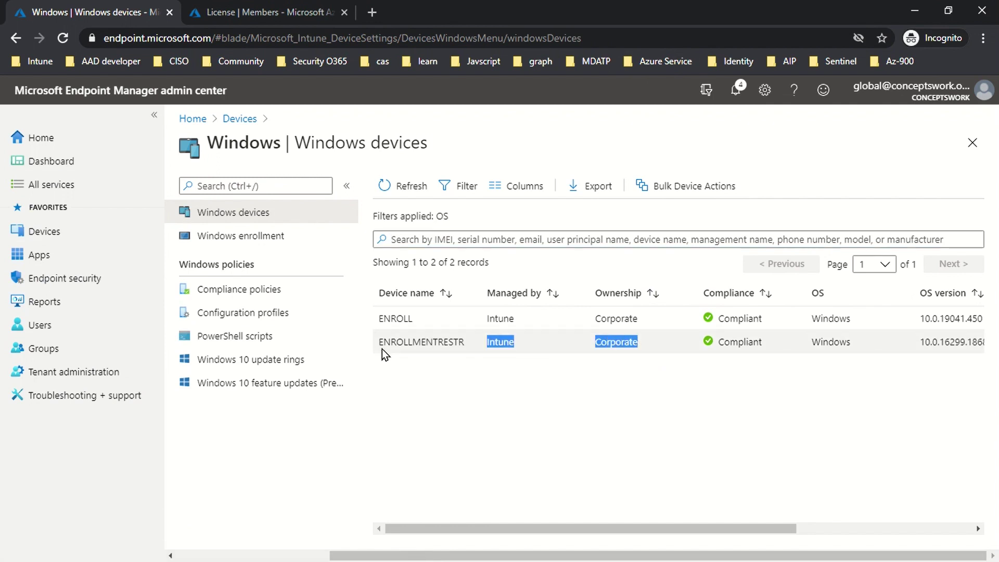